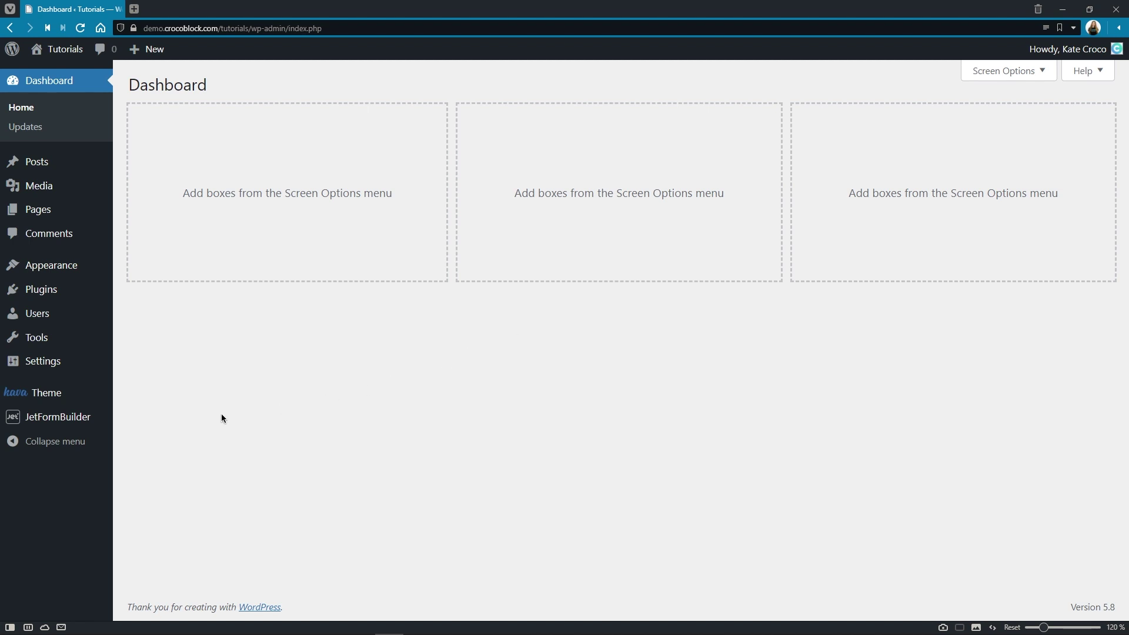
Open JetFormBuilder Settings on the Captcha Settings tab and check the empty Site Key and Secret Key fields
{"action": "mouse_move", "coordinate": [94, 419]}
{"action": "left_click", "coordinate": [127, 459]}
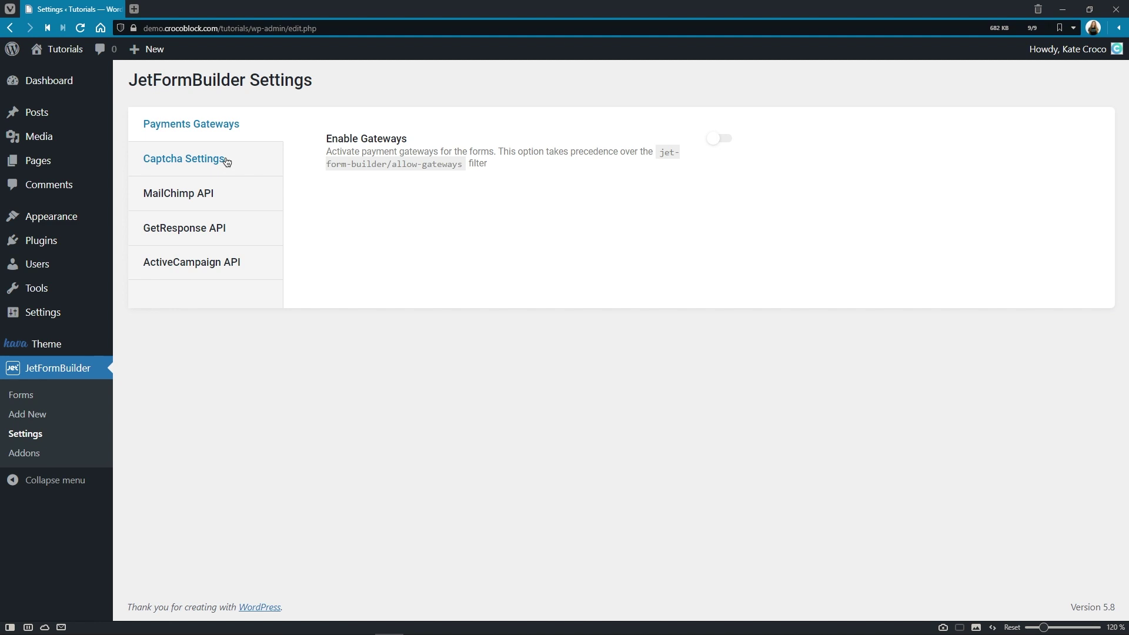
{"action": "left_click", "coordinate": [225, 160]}
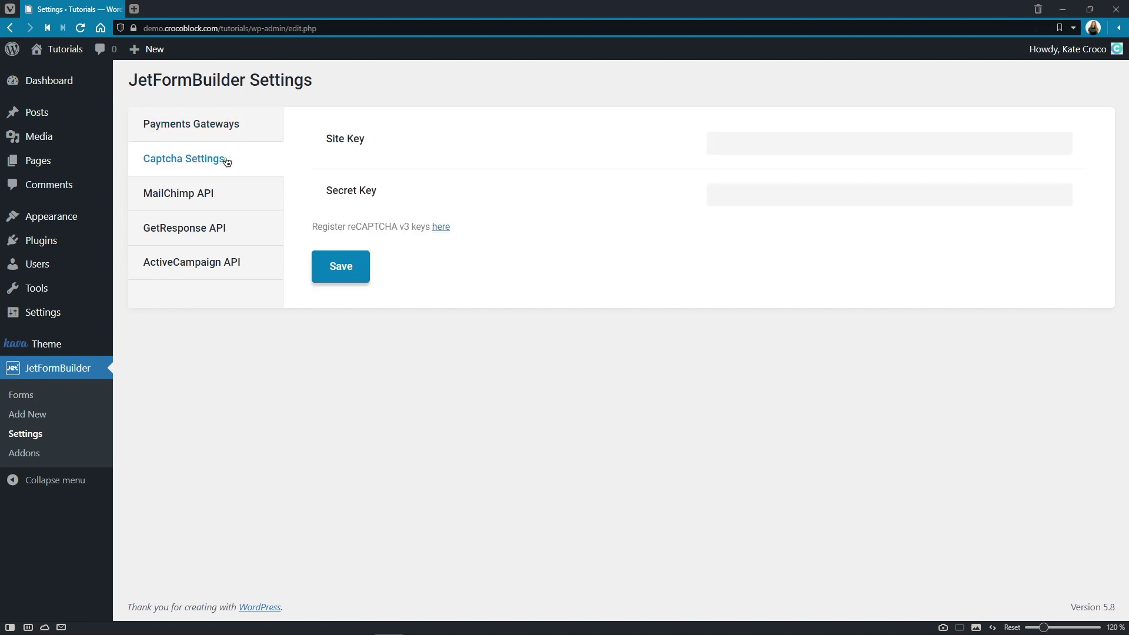
{"action": "left_click", "coordinate": [744, 143]}
{"action": "left_click", "coordinate": [737, 195]}
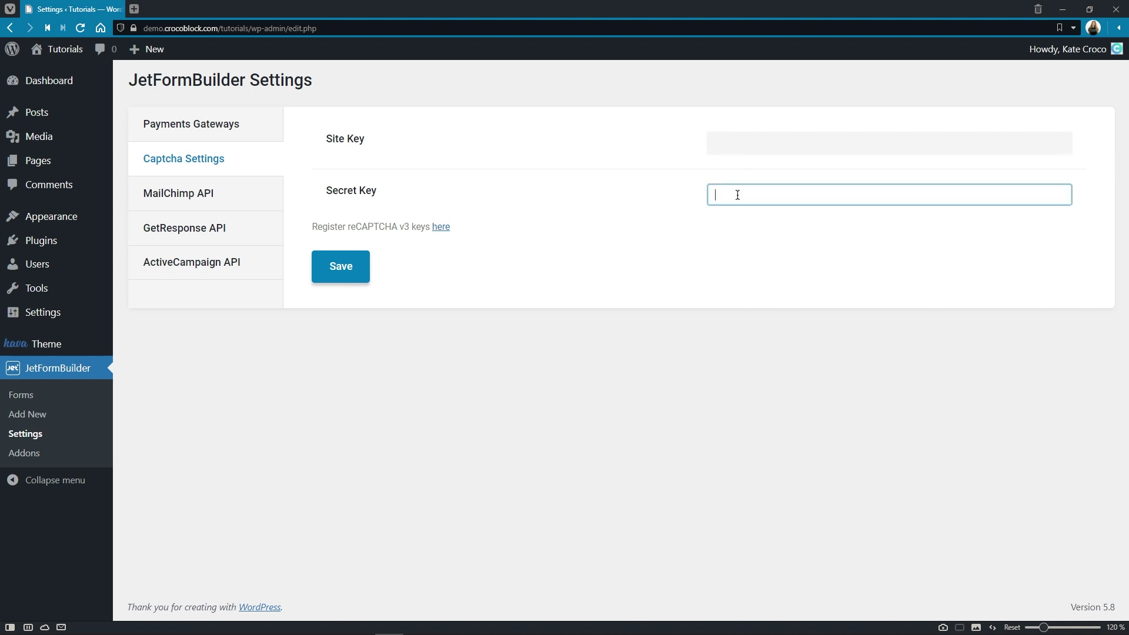
On Google's registration page, label the new site 'Tutorials' and choose reCAPTCHA v3 as the type
{"action": "left_click", "coordinate": [441, 227]}
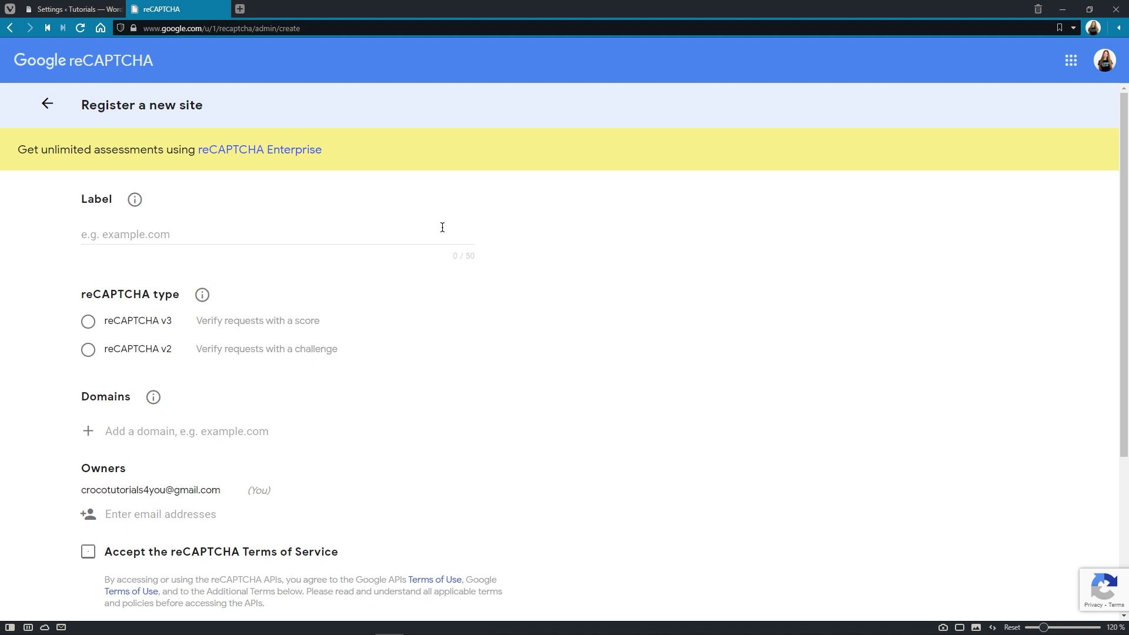
{"action": "left_click", "coordinate": [443, 227]}
{"action": "type", "text": "Tut"}
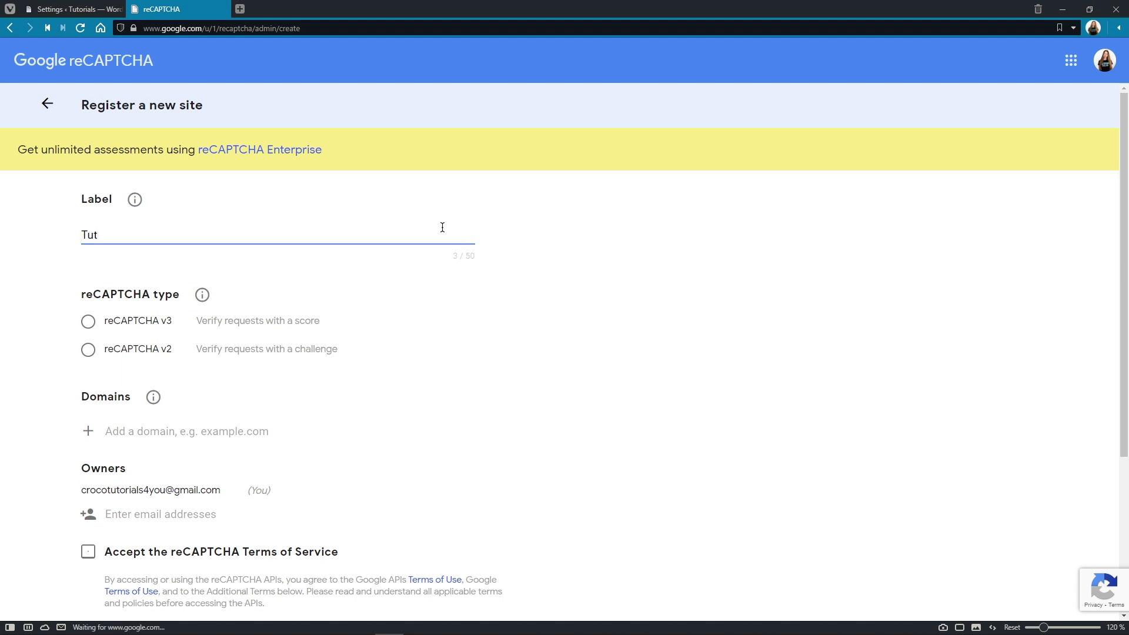
{"action": "type", "text": "orials"}
{"action": "left_click", "coordinate": [151, 328]}
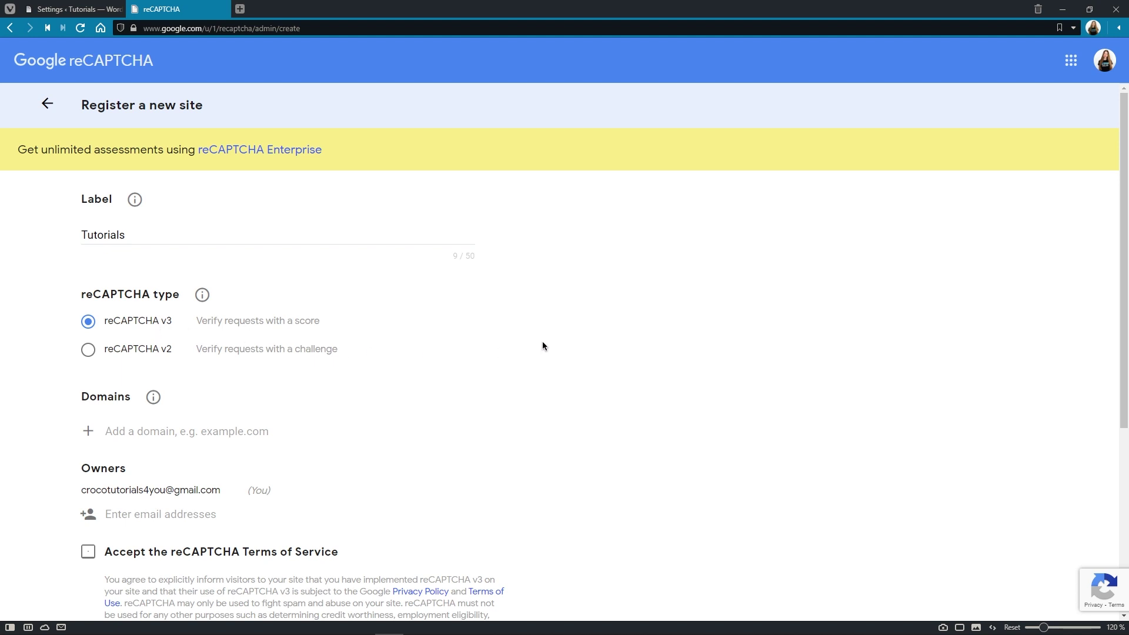
{"action": "scroll", "coordinate": [574, 341], "scroll_direction": "down", "scroll_amount": 3}
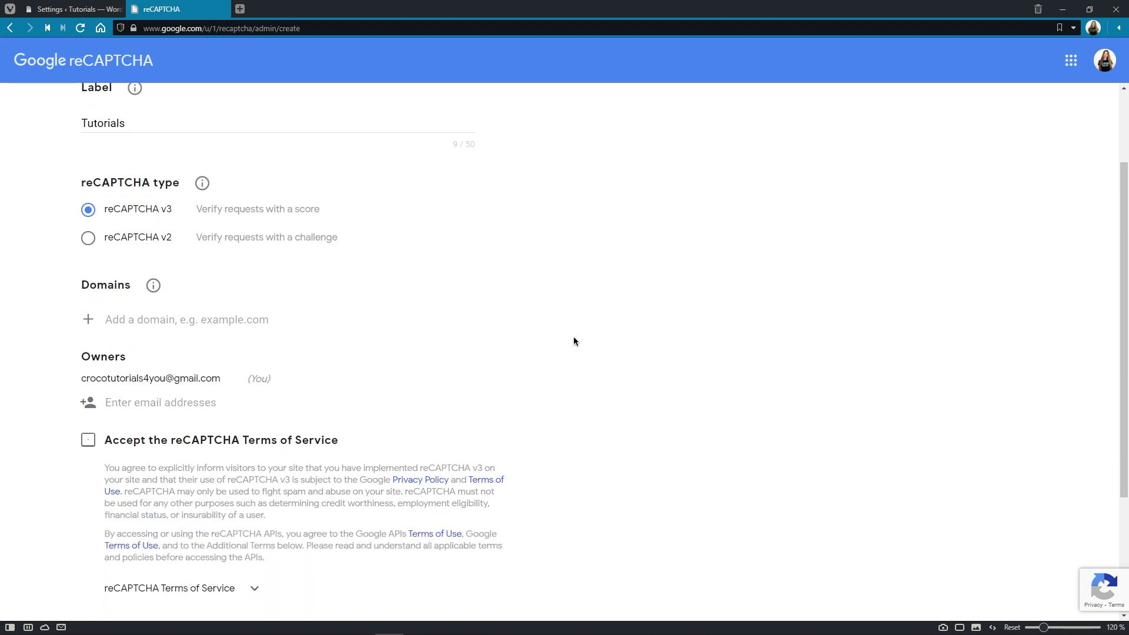
{"action": "scroll", "coordinate": [573, 341], "scroll_direction": "down", "scroll_amount": 2}
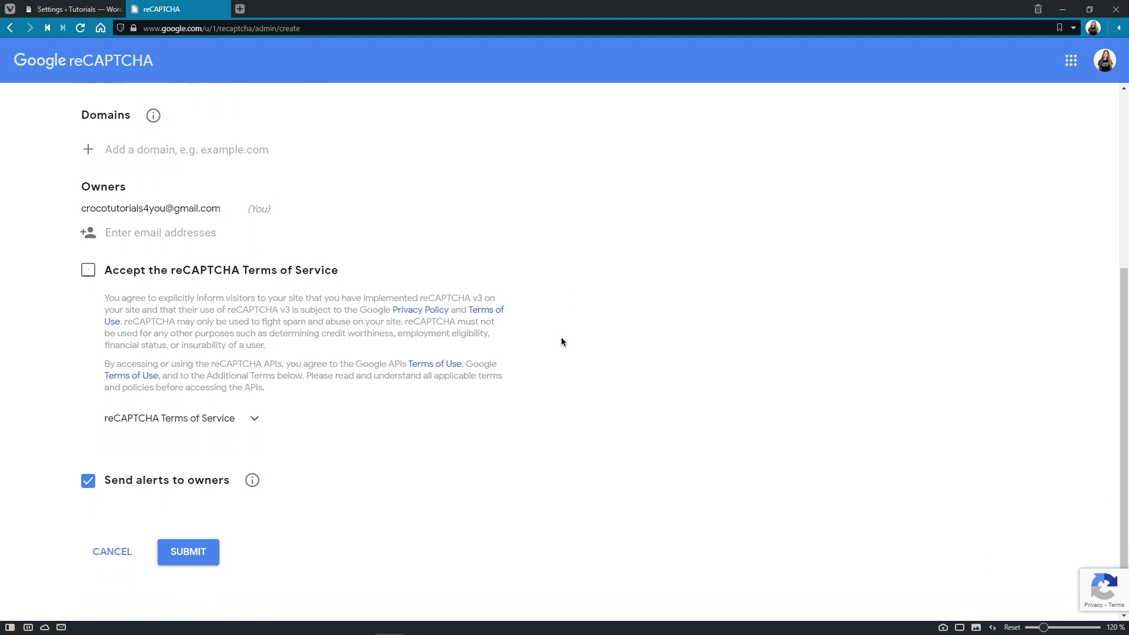
Add demo.crocoblock.com as the domain, accept the reCAPTCHA Terms of Service, and submit the registration
{"action": "left_click", "coordinate": [226, 152]}
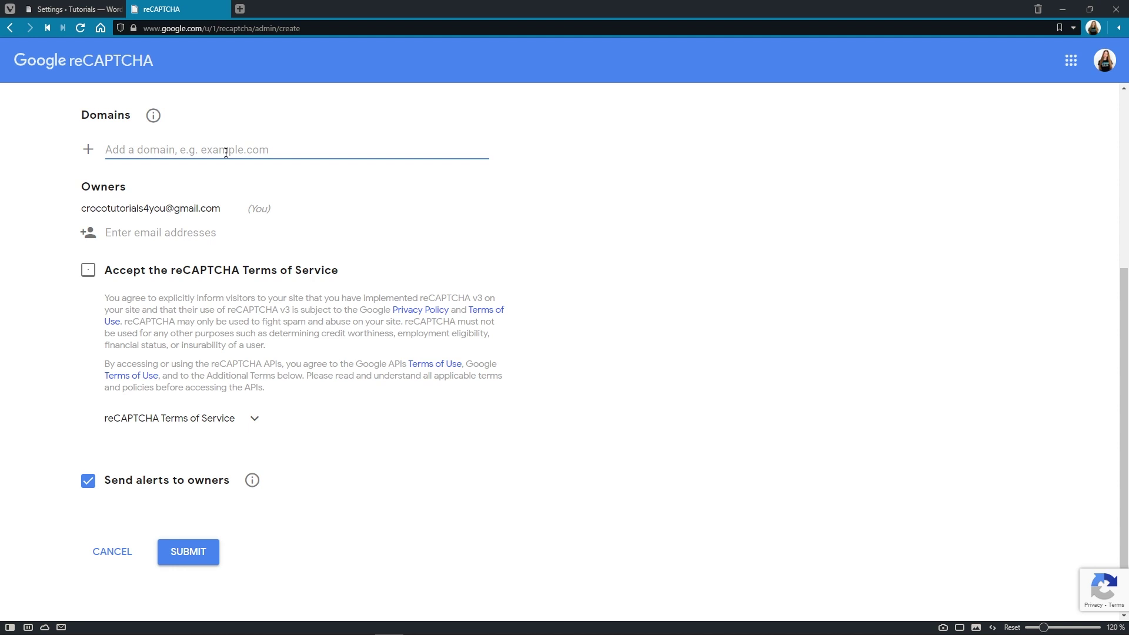
{"action": "type", "text": "demo.crocoblock.com"}
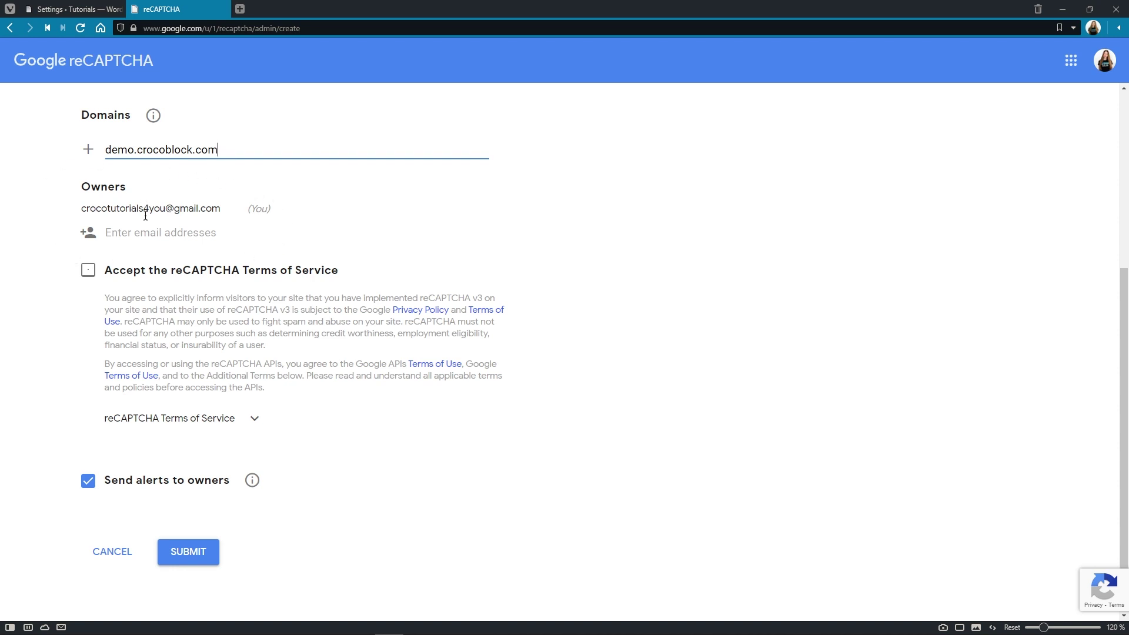
{"action": "left_click", "coordinate": [145, 235]}
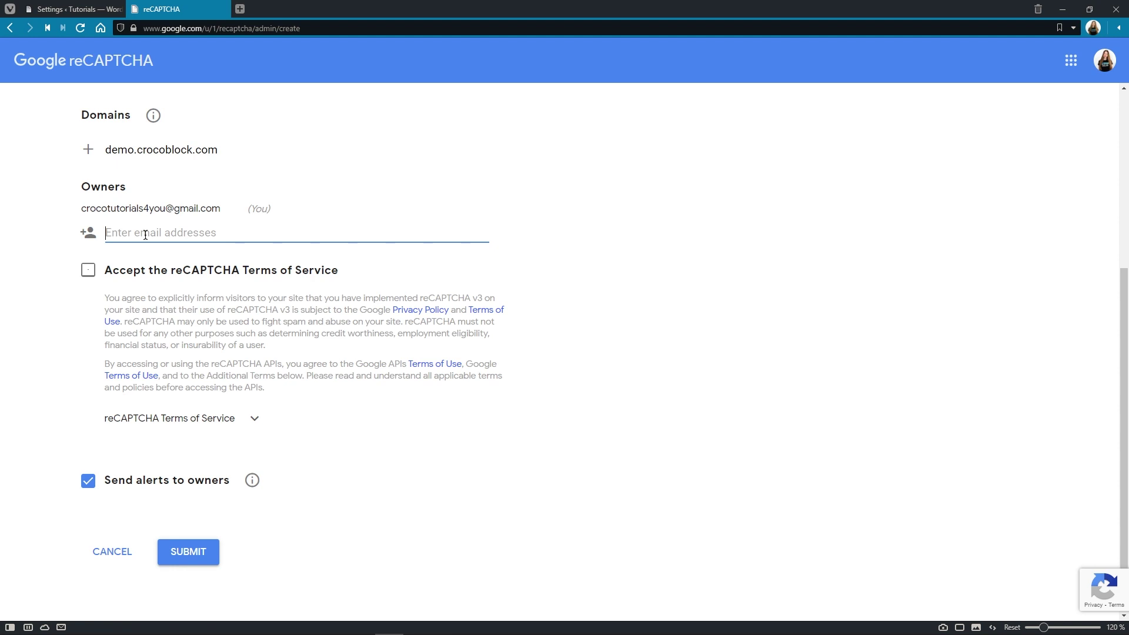
{"action": "left_click", "coordinate": [90, 272]}
{"action": "left_click", "coordinate": [203, 553]}
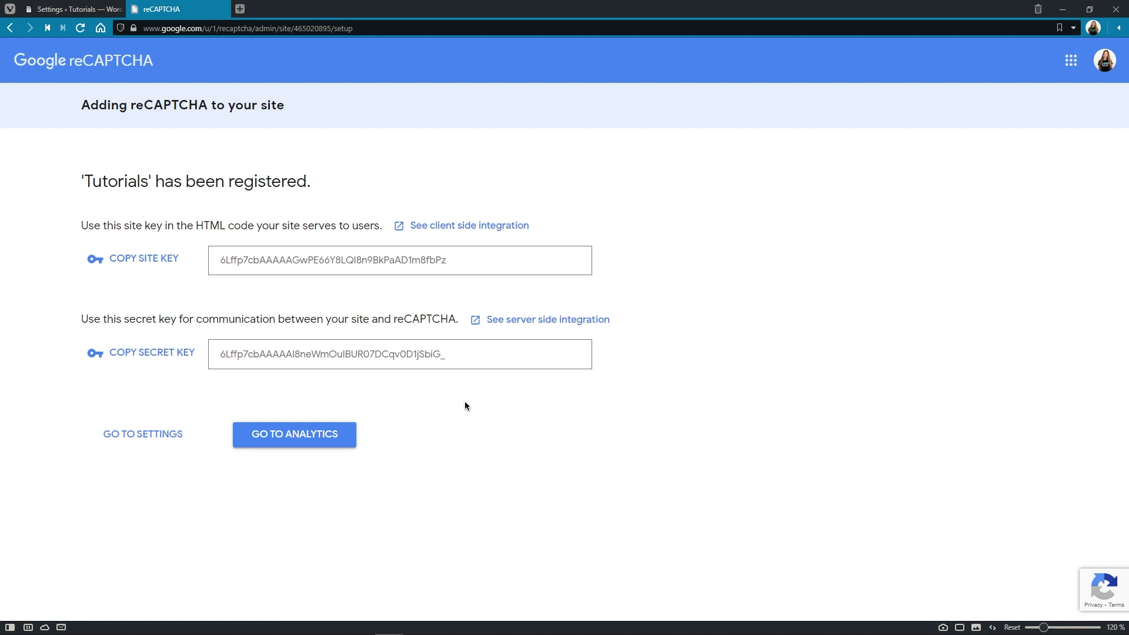
Copy the generated site key and secret key from Google into JetFormBuilder's Site Key and Secret Key fields
{"action": "left_click", "coordinate": [144, 262]}
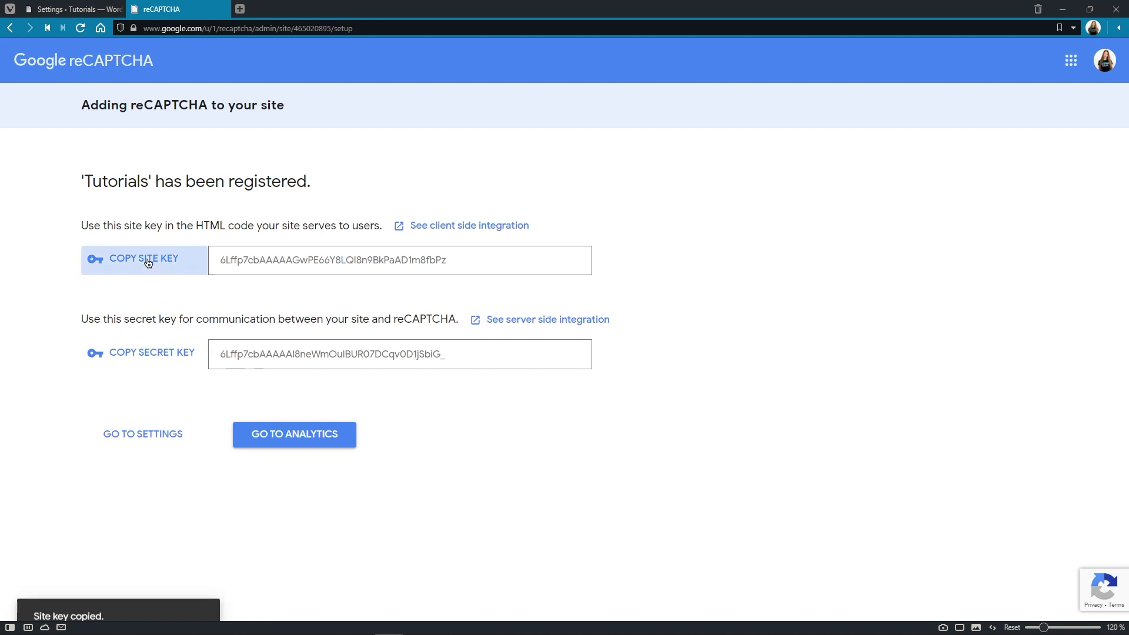
{"action": "left_click", "coordinate": [94, 9]}
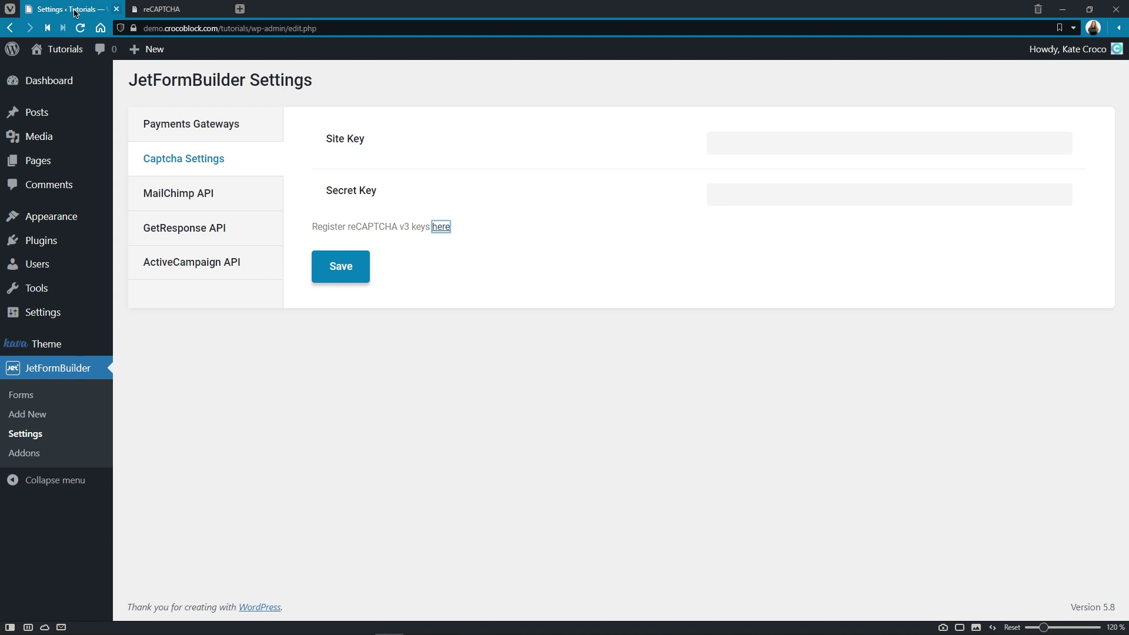
{"action": "left_click", "coordinate": [744, 143]}
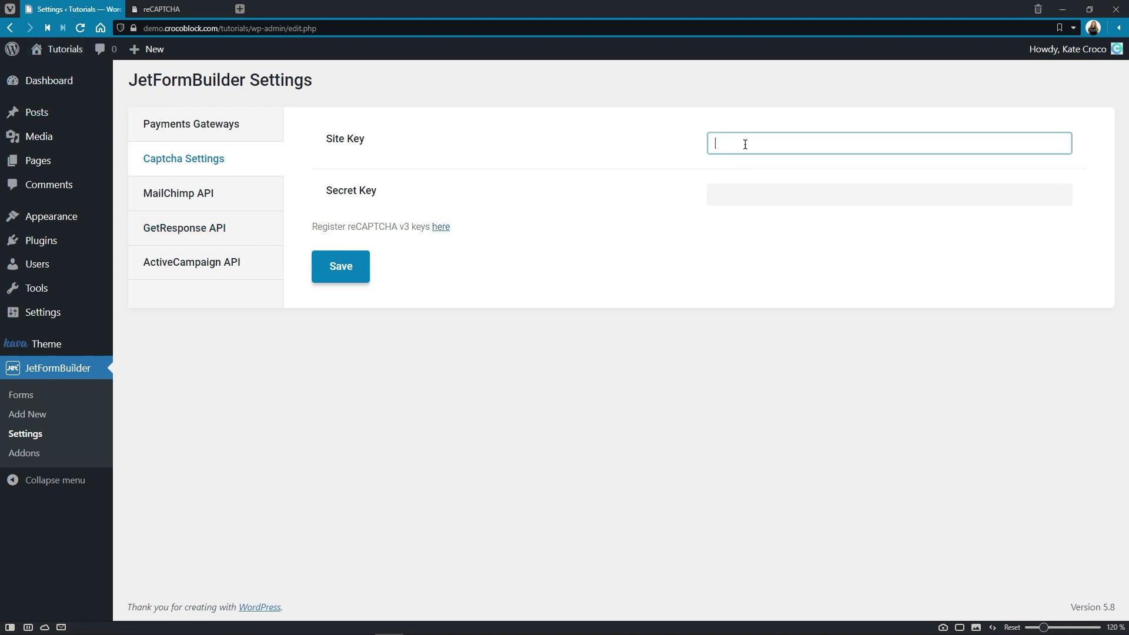
{"action": "key", "text": "ctrl+v"}
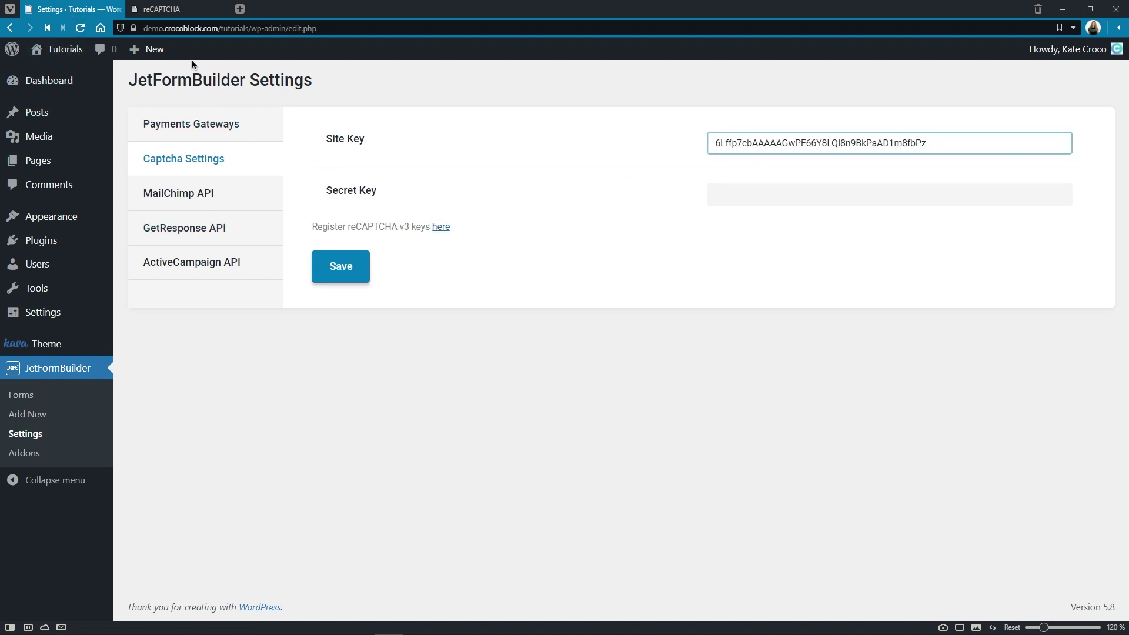
{"action": "left_click", "coordinate": [183, 17]}
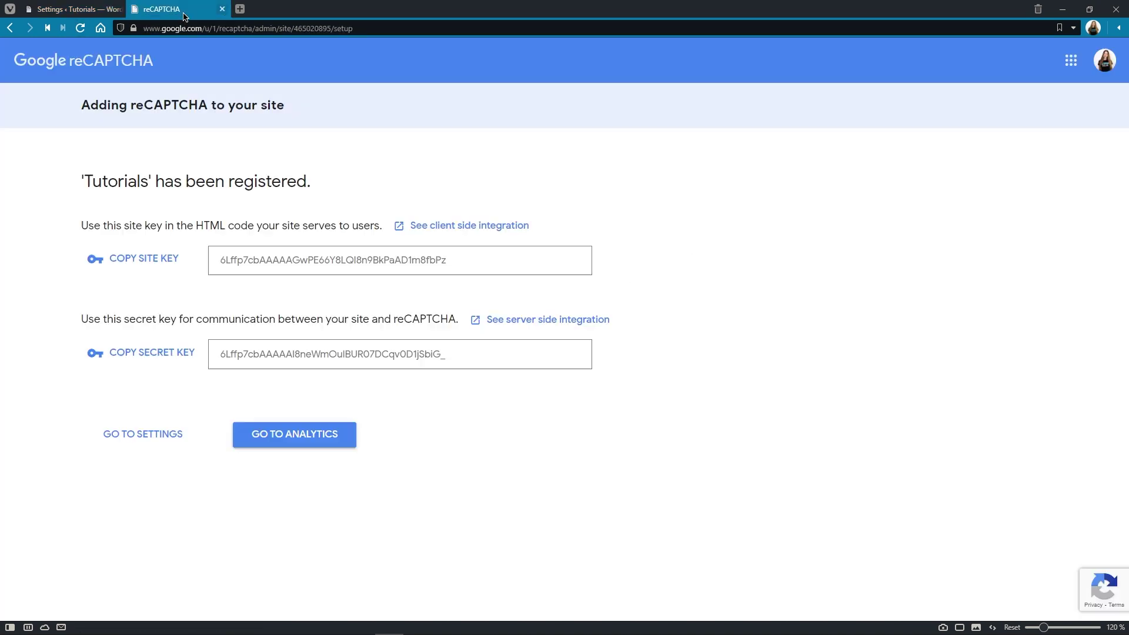
{"action": "left_click", "coordinate": [150, 353]}
{"action": "left_click", "coordinate": [74, 9]}
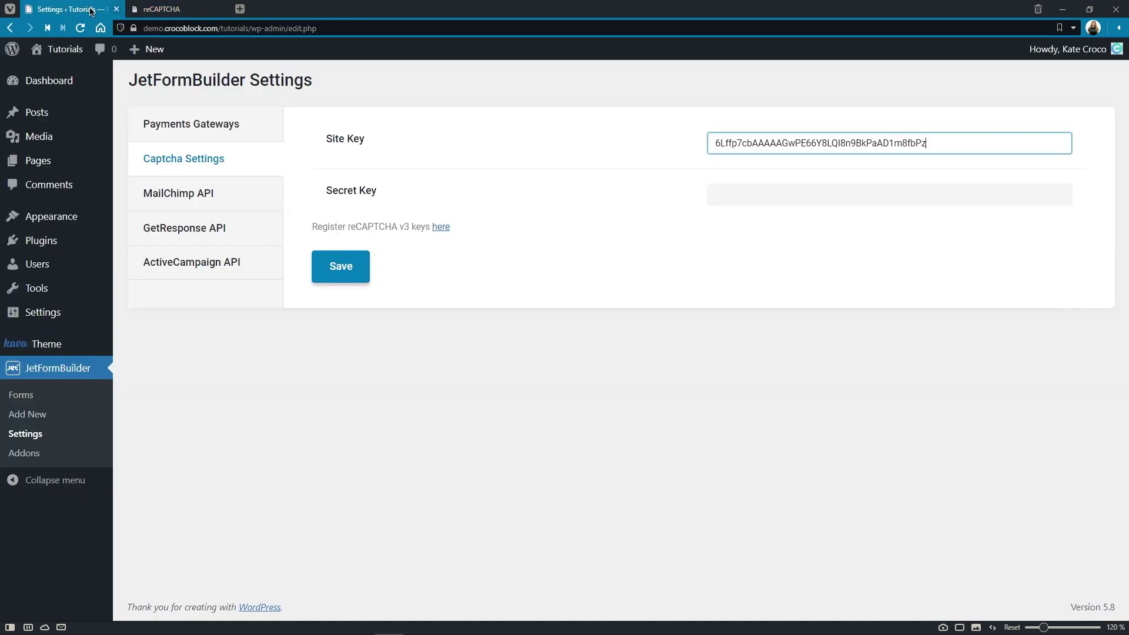
{"action": "left_click", "coordinate": [724, 194]}
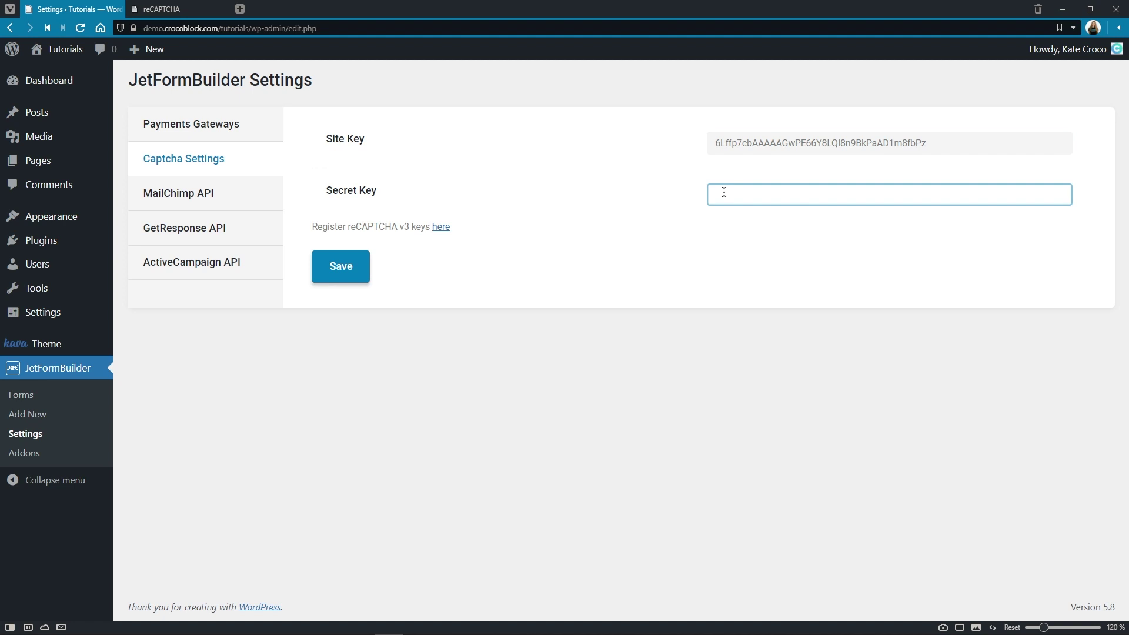
{"action": "key", "text": "ctrl+v"}
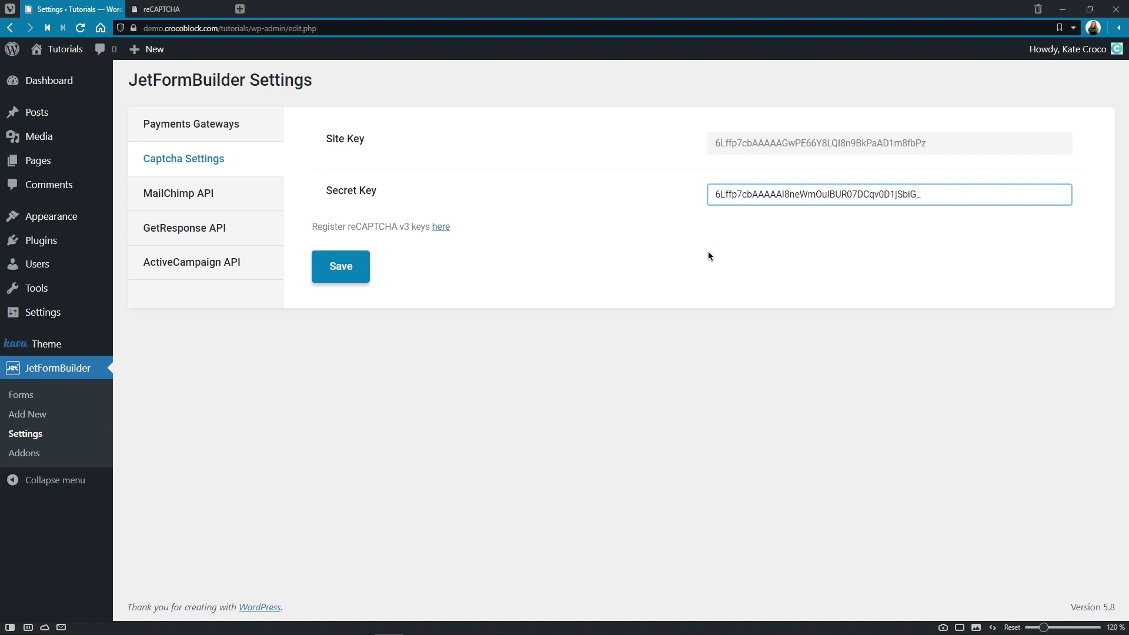
Save the captcha keys, then open JetFormBilder Form#1 from the JetFormBuilder forms list
{"action": "left_click", "coordinate": [340, 272]}
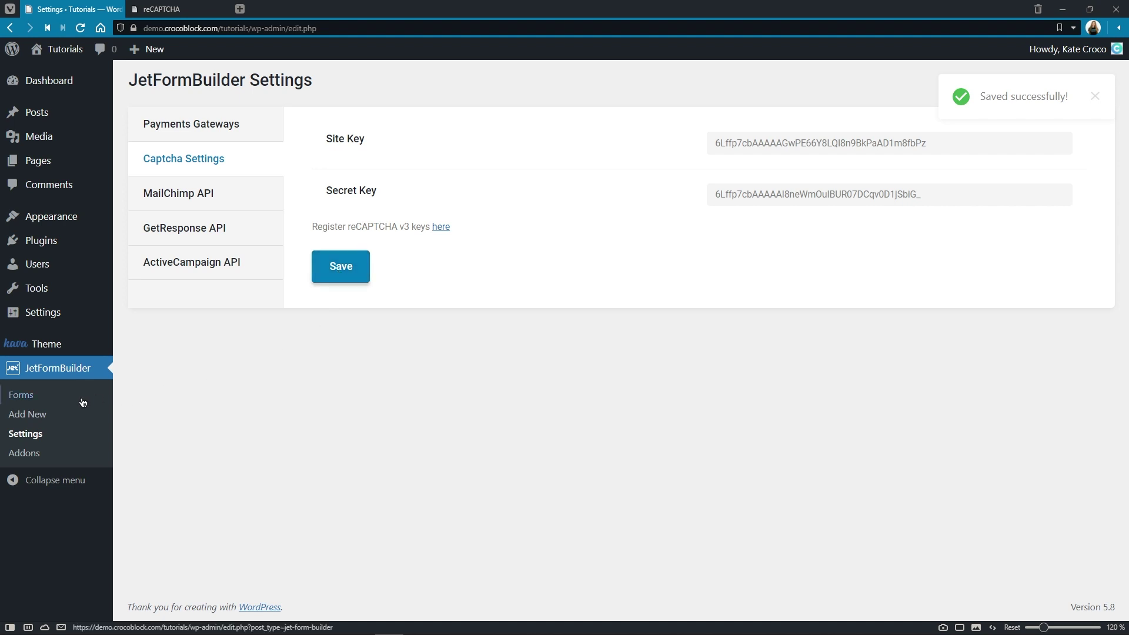
{"action": "left_click", "coordinate": [16, 399]}
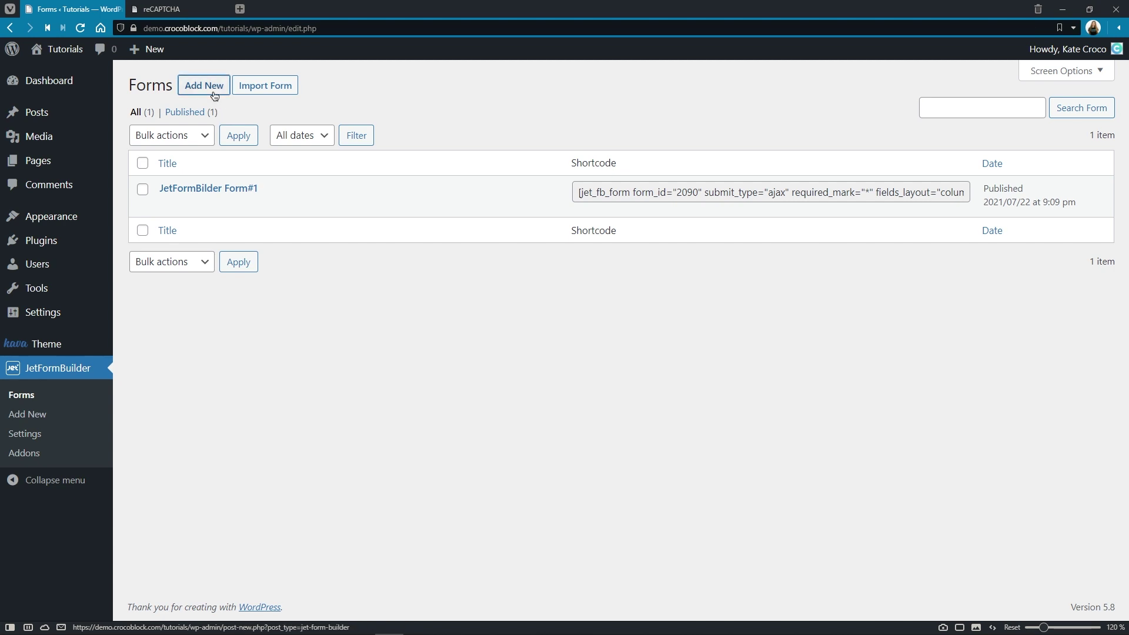
{"action": "left_click", "coordinate": [169, 207]}
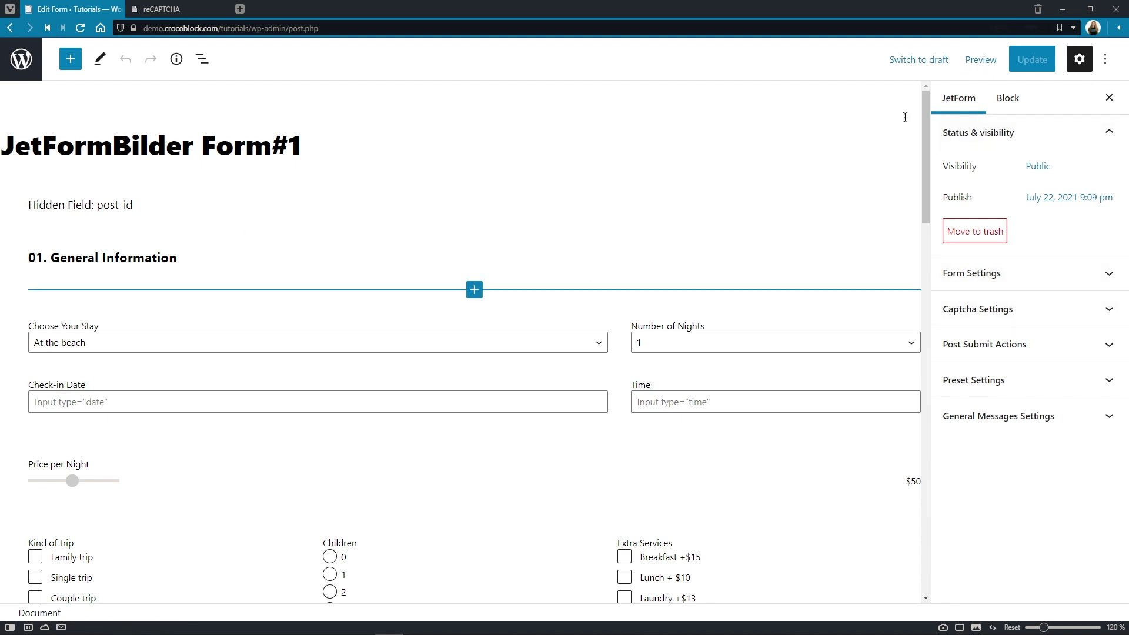
Enable reCAPTCHA v3 verification on JetFormBilder Form#1 with Use Global Settings on, and update the form
{"action": "left_click", "coordinate": [1108, 310]}
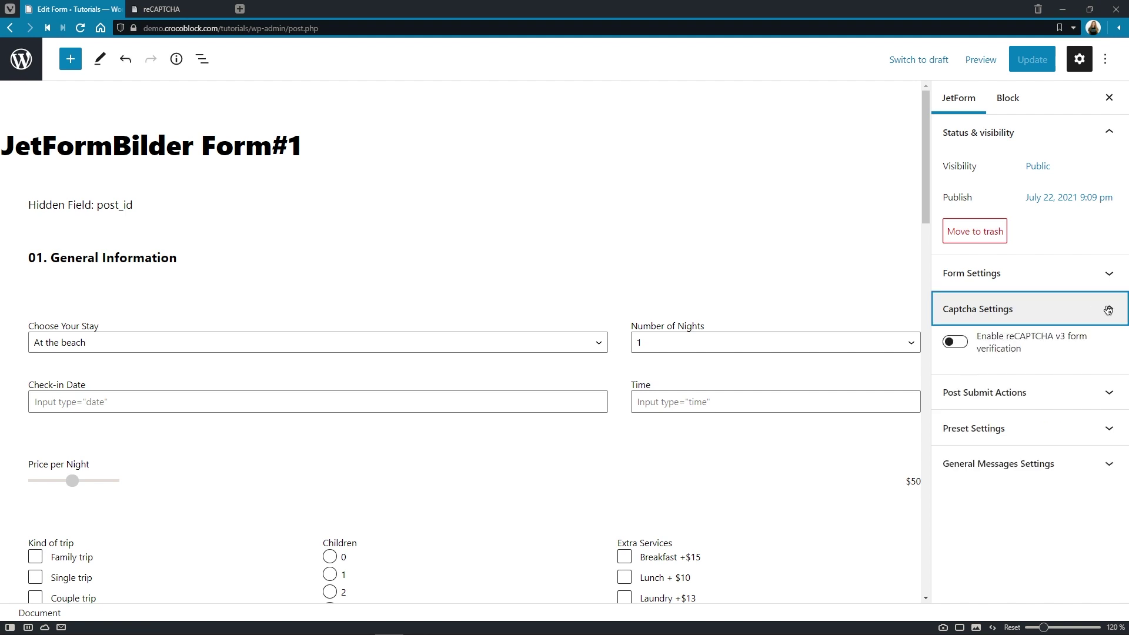
{"action": "left_click", "coordinate": [992, 351]}
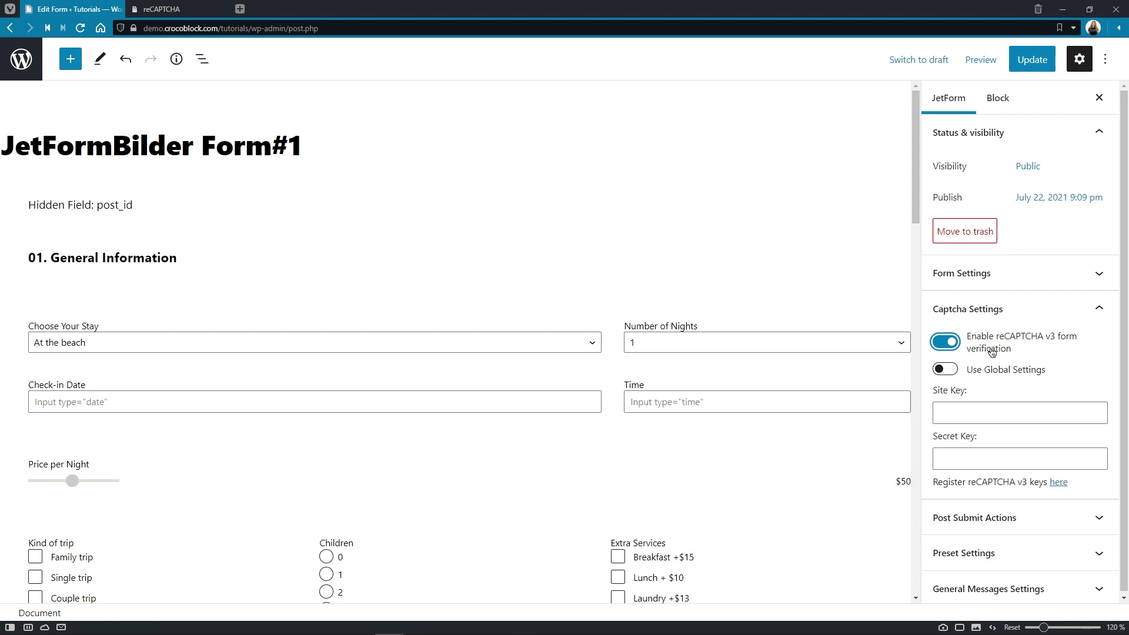
{"action": "left_click", "coordinate": [995, 373]}
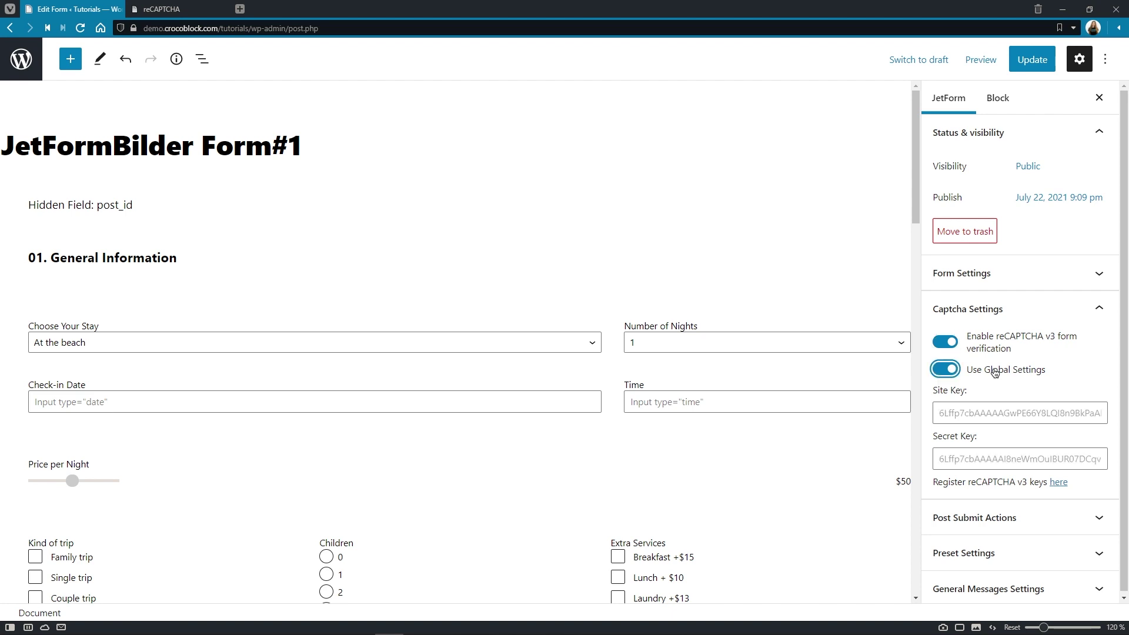
{"action": "left_click", "coordinate": [954, 375]}
{"action": "left_click", "coordinate": [953, 375]}
{"action": "left_click", "coordinate": [953, 375]}
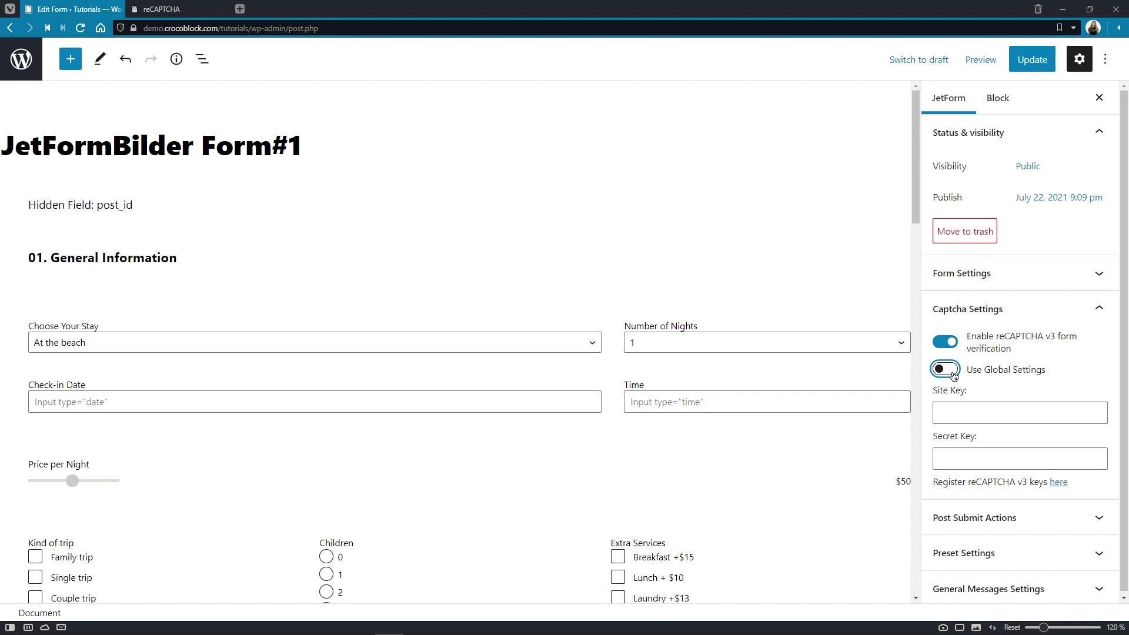
{"action": "left_click", "coordinate": [998, 407]}
{"action": "left_click", "coordinate": [1059, 482]}
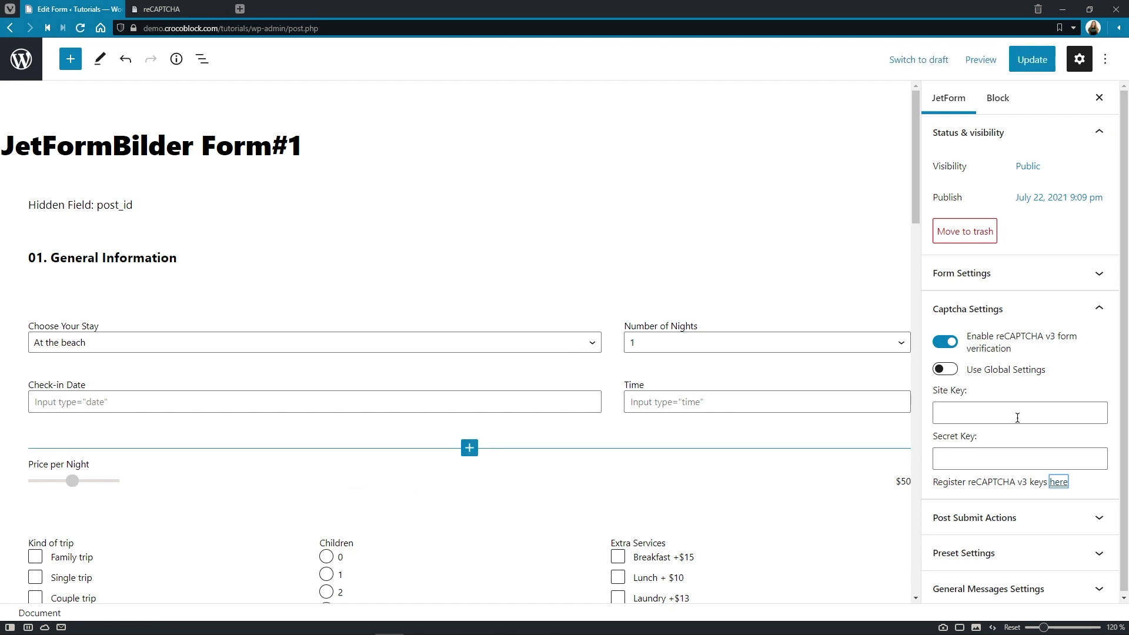
{"action": "key", "text": "shift+Tab"}
{"action": "left_click", "coordinate": [954, 372]}
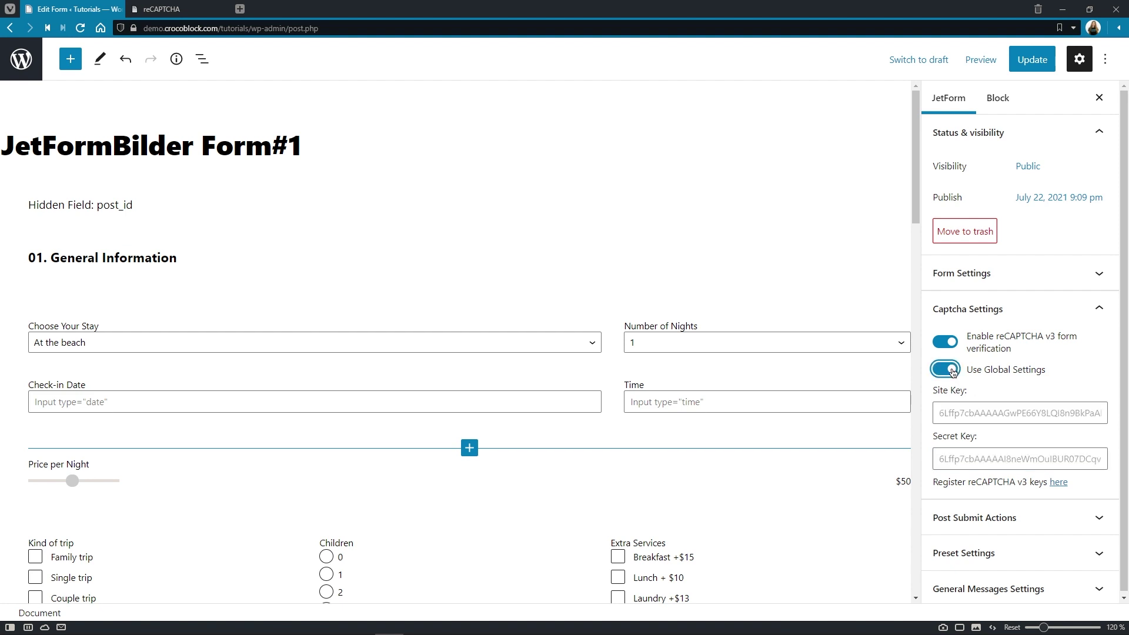
{"action": "left_click", "coordinate": [1042, 64]}
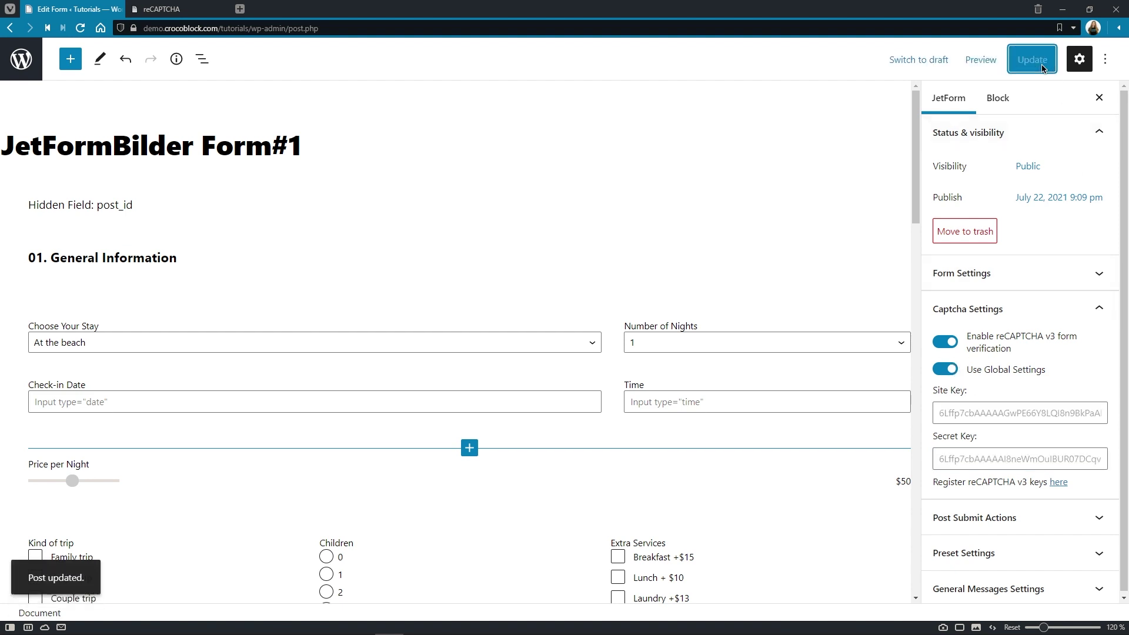
Close the reCAPTCHA tab and load the published form page in a new browser tab
{"action": "left_click", "coordinate": [223, 9]}
{"action": "left_click", "coordinate": [142, 12]}
{"action": "key", "text": "ctrl+v"}
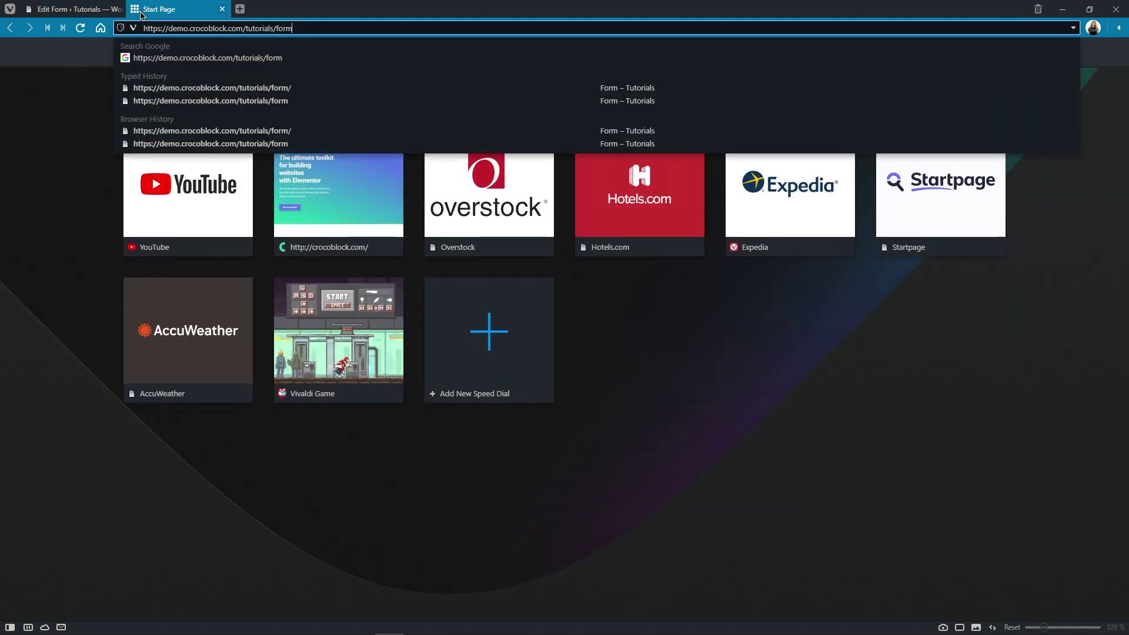
{"action": "key", "text": "Return"}
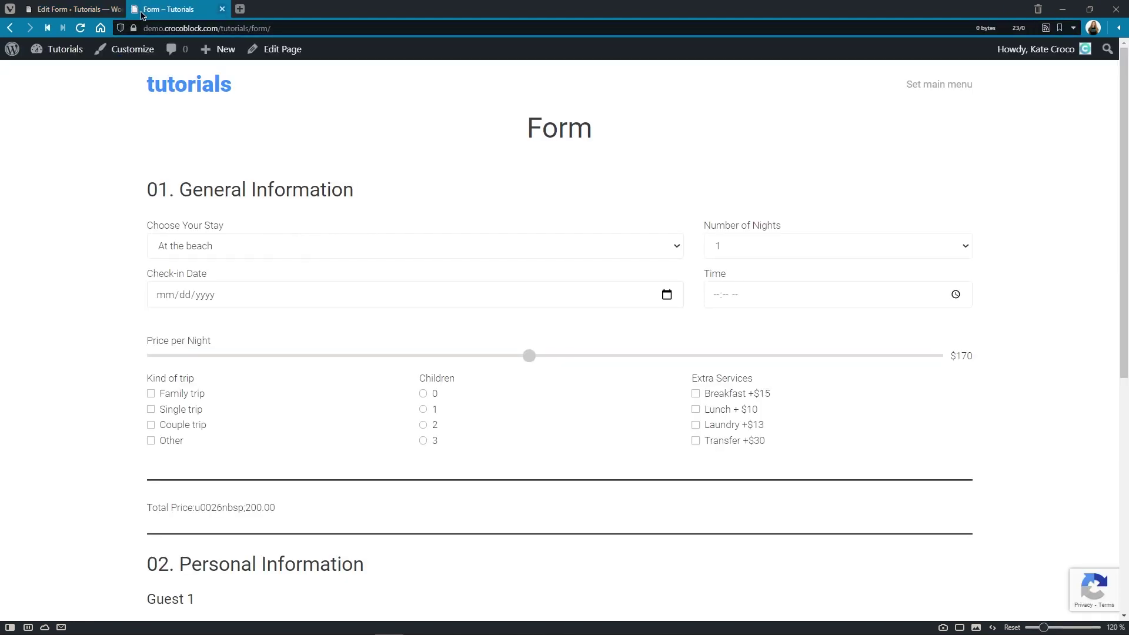
Choose At the beach, 2 nights, check-in 07/27/2021, Single trip, 0 children, plus Breakfast and Lunch
{"action": "left_click", "coordinate": [676, 245]}
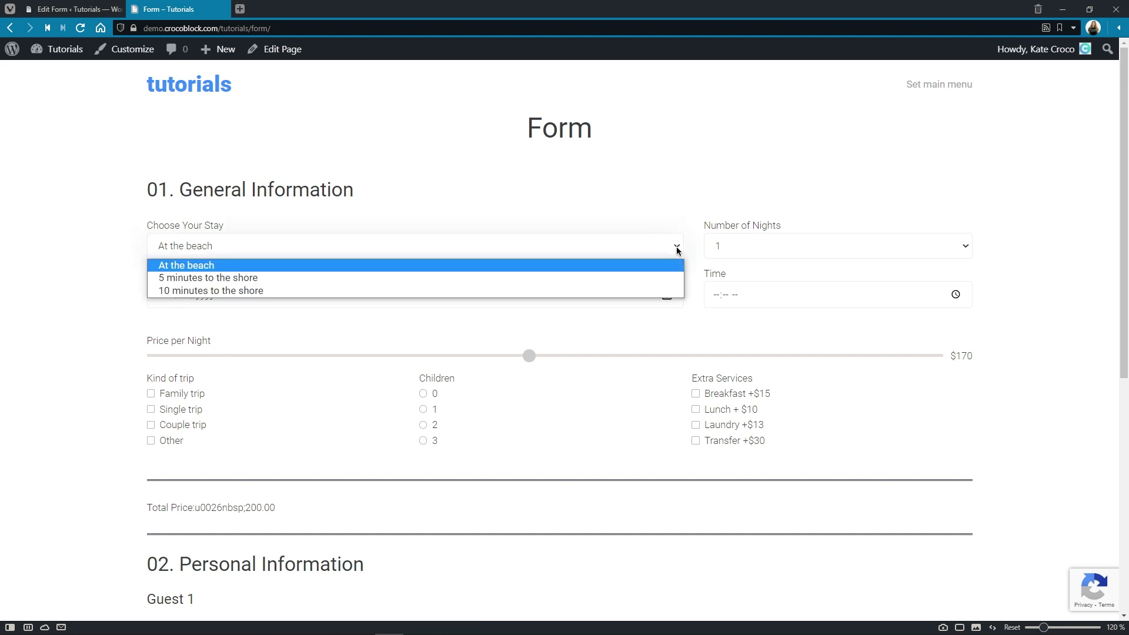
{"action": "left_click", "coordinate": [678, 266]}
{"action": "left_click", "coordinate": [964, 247]}
{"action": "left_click", "coordinate": [940, 281]}
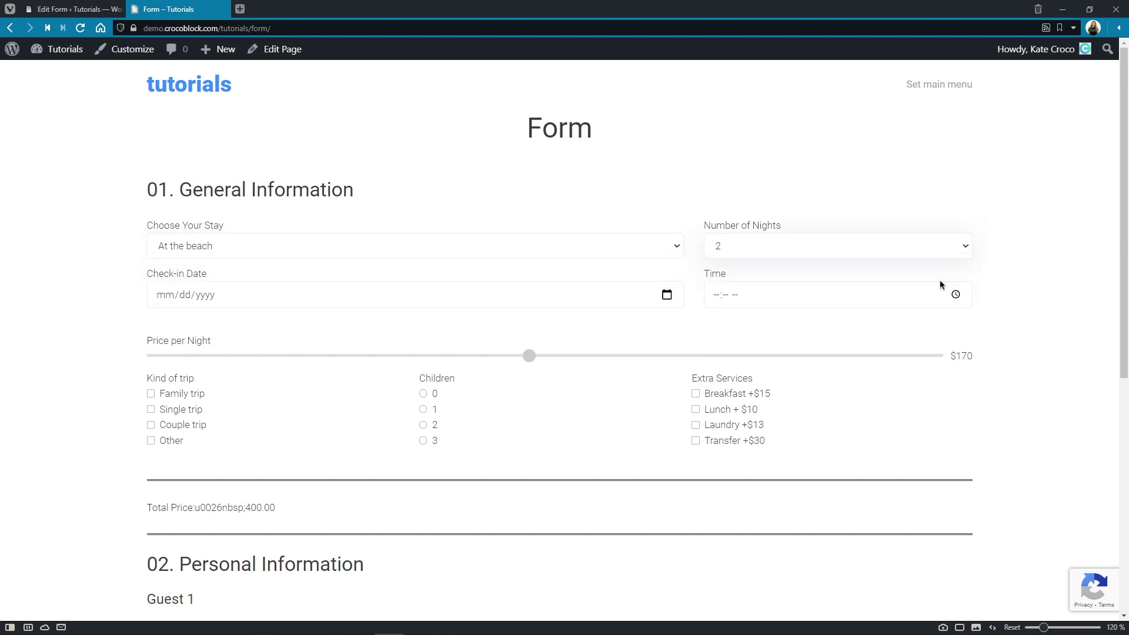
{"action": "left_click", "coordinate": [666, 294]}
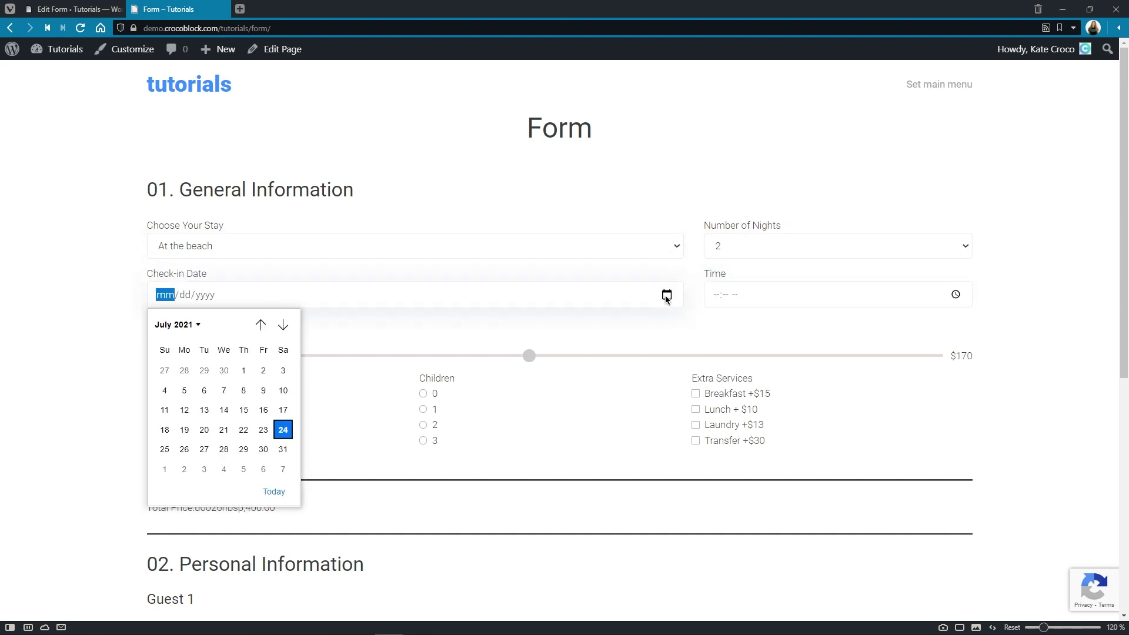
{"action": "left_click", "coordinate": [211, 452]}
{"action": "left_click", "coordinate": [181, 409]}
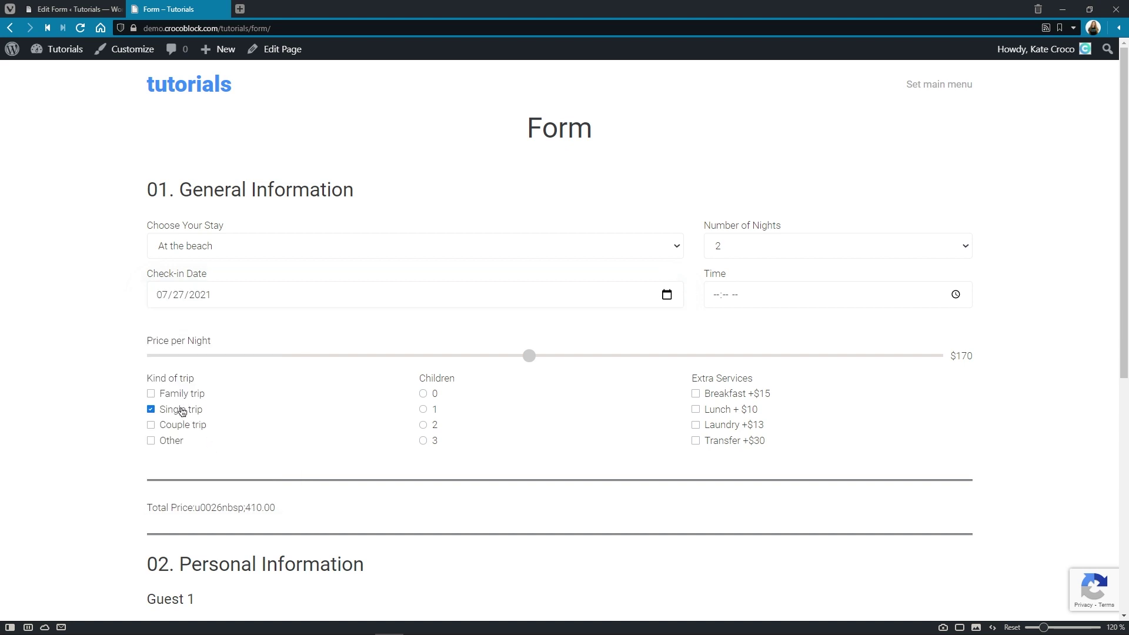
{"action": "left_click", "coordinate": [424, 394]}
{"action": "left_click", "coordinate": [696, 409]}
{"action": "left_click", "coordinate": [695, 394]}
Enter the guest's first and last name and submit the test booking form
{"action": "scroll", "coordinate": [979, 396], "scroll_direction": "down", "scroll_amount": 1}
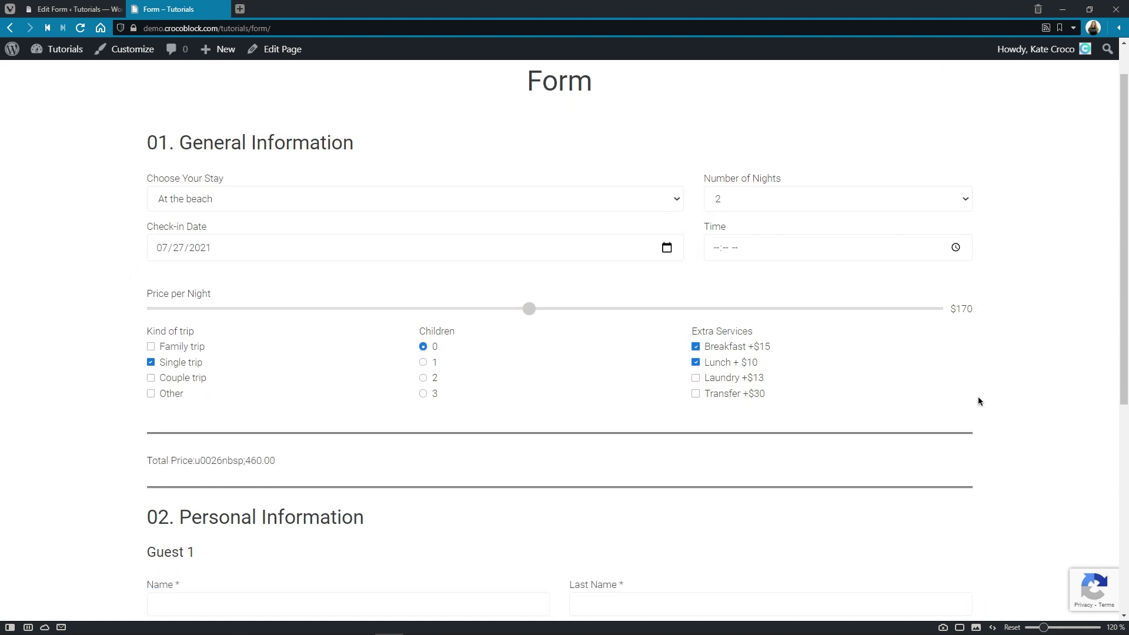
{"action": "scroll", "coordinate": [979, 401], "scroll_direction": "down", "scroll_amount": 4}
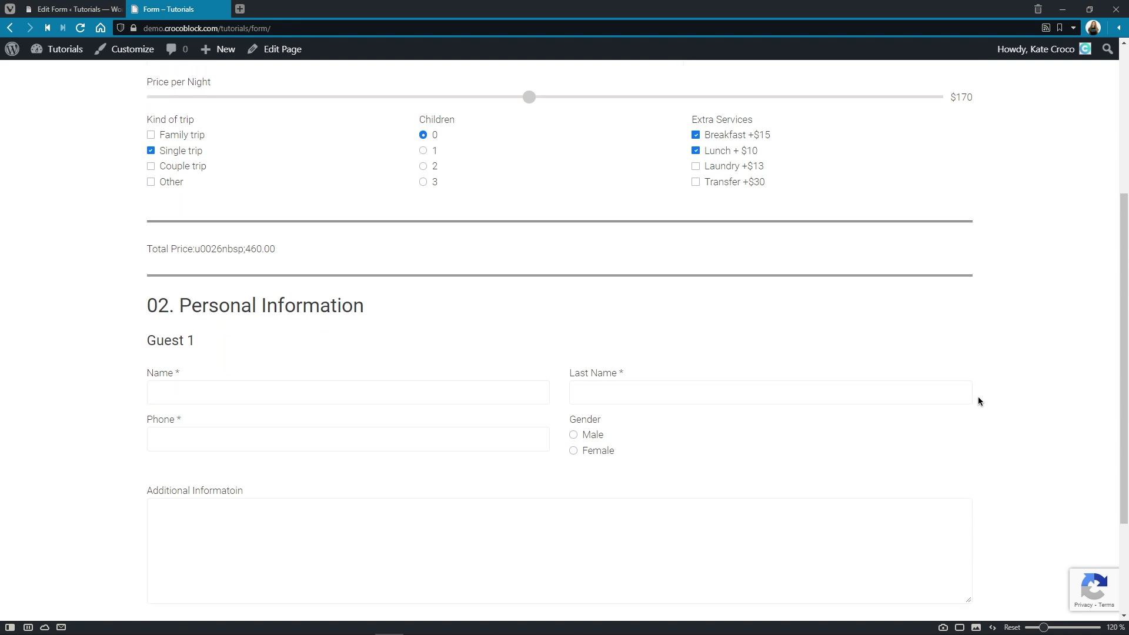
{"action": "scroll", "coordinate": [979, 397], "scroll_direction": "down", "scroll_amount": 3}
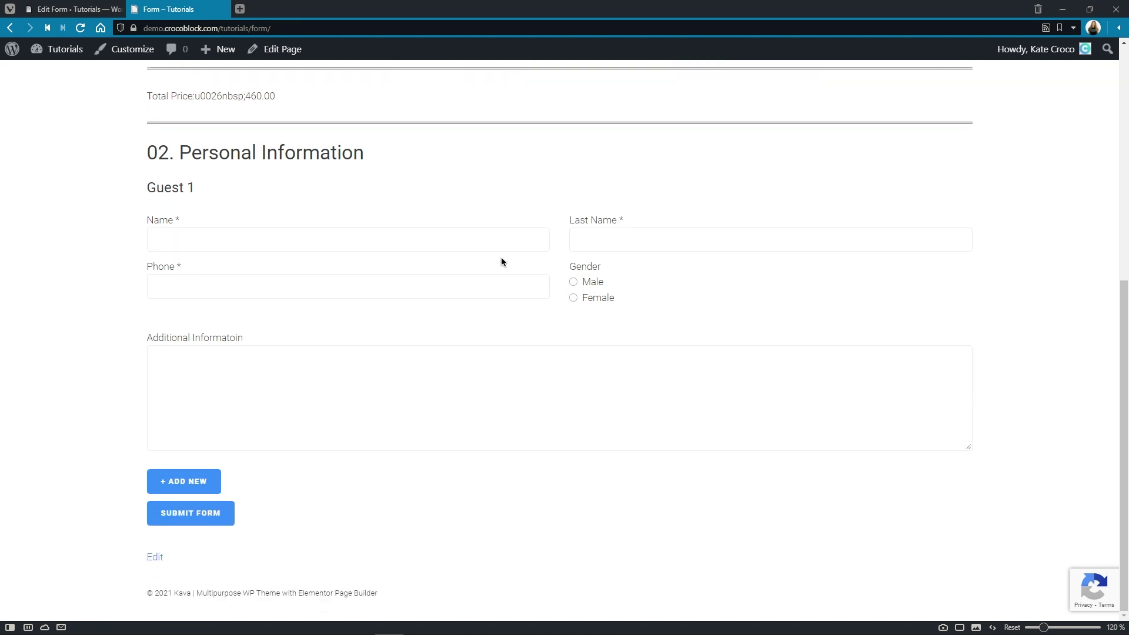
{"action": "left_click", "coordinate": [504, 244]}
{"action": "type", "text": "Kate"}
{"action": "key", "text": "Tab"}
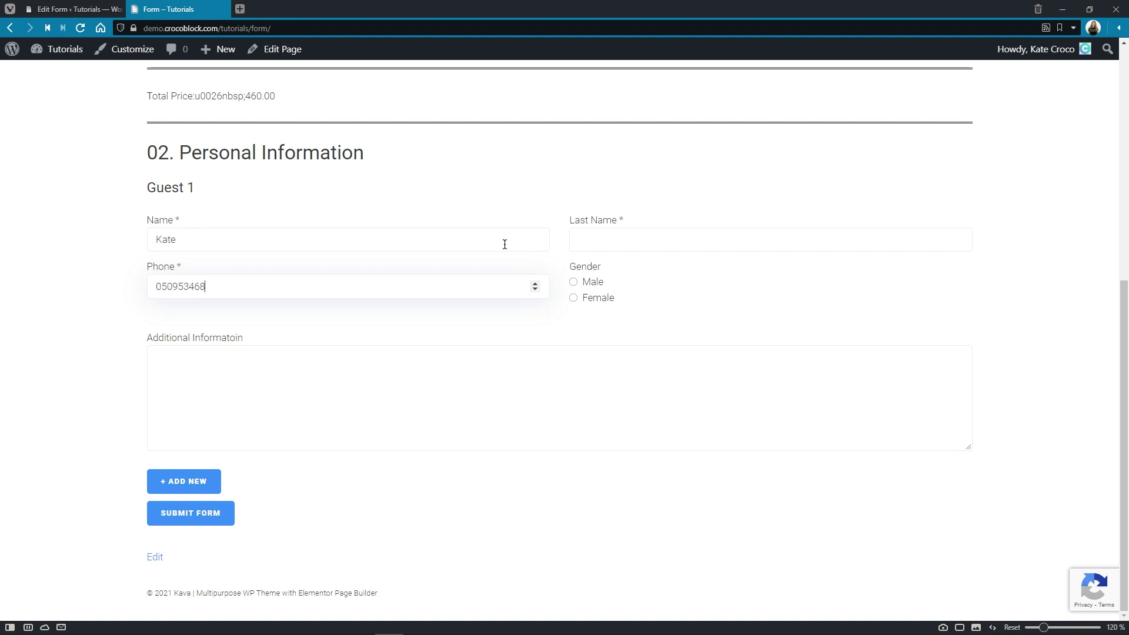
{"action": "key", "text": "Tab"}
{"action": "type", "text": "Croco"}
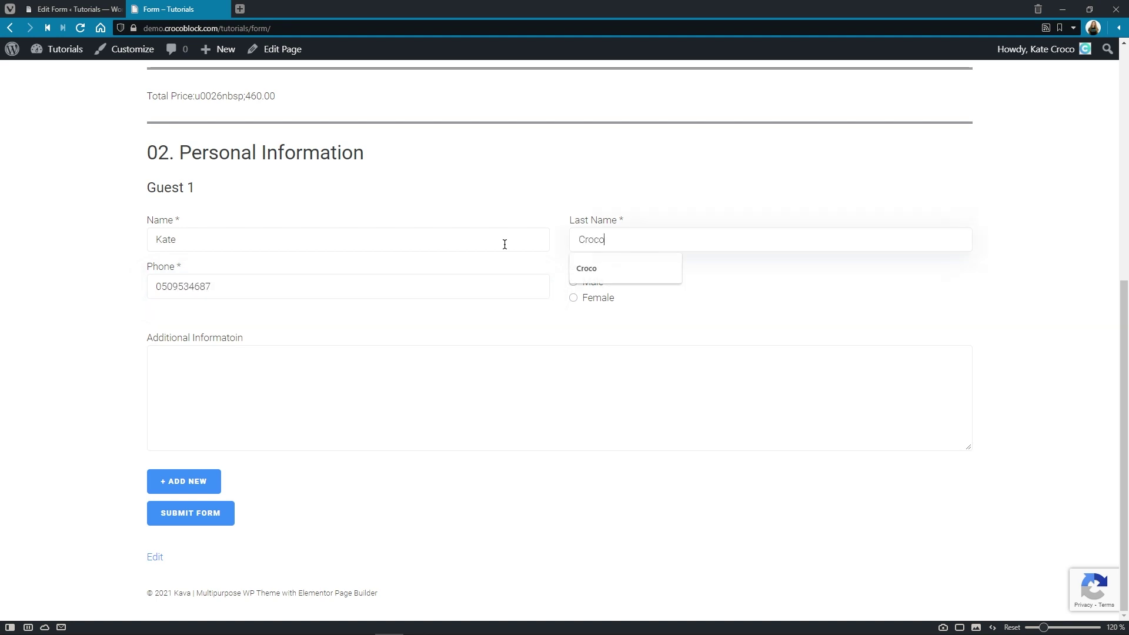
{"action": "key", "text": "Tab"}
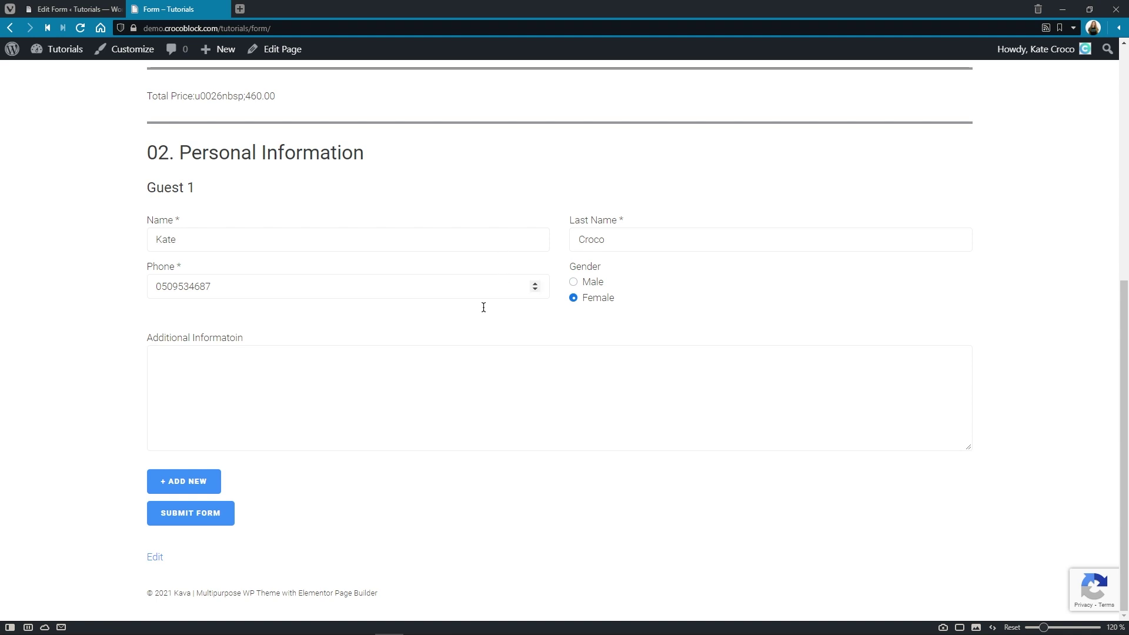
{"action": "left_click", "coordinate": [227, 521]}
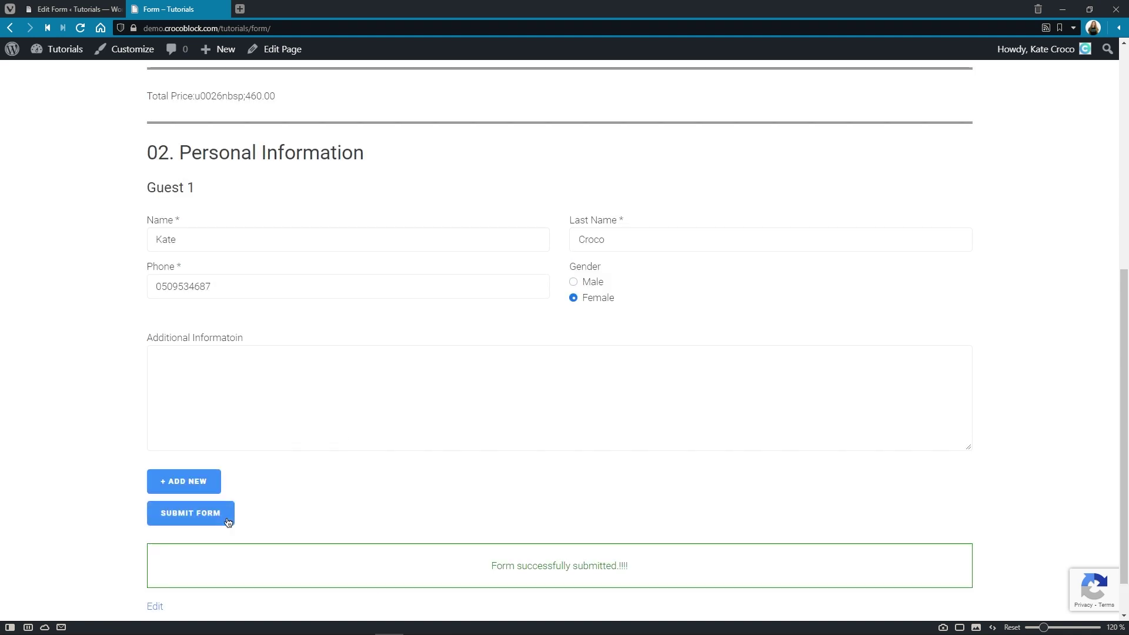
{"action": "scroll", "coordinate": [227, 522], "scroll_direction": "down", "scroll_amount": 1}
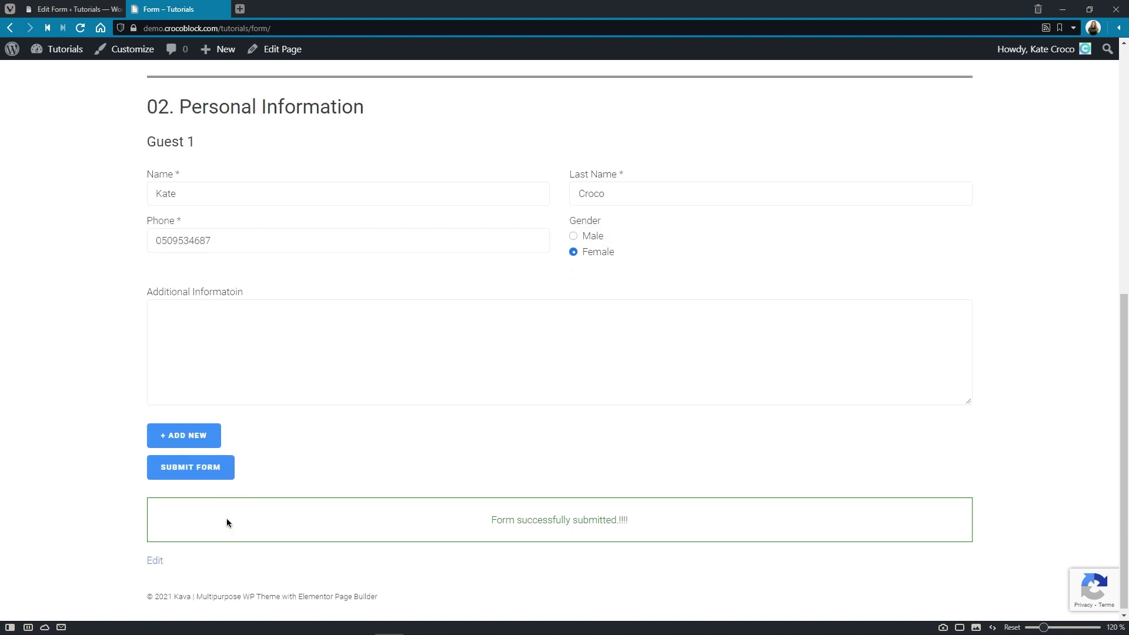